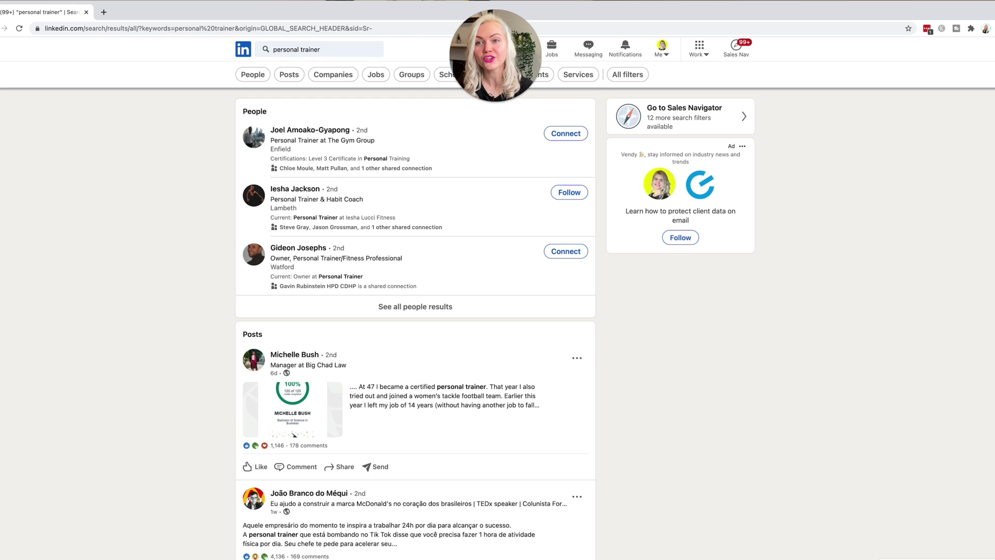
Step: Narrow the personal trainer search results to people only
{"action": "left_click", "coordinate": [249, 75]}
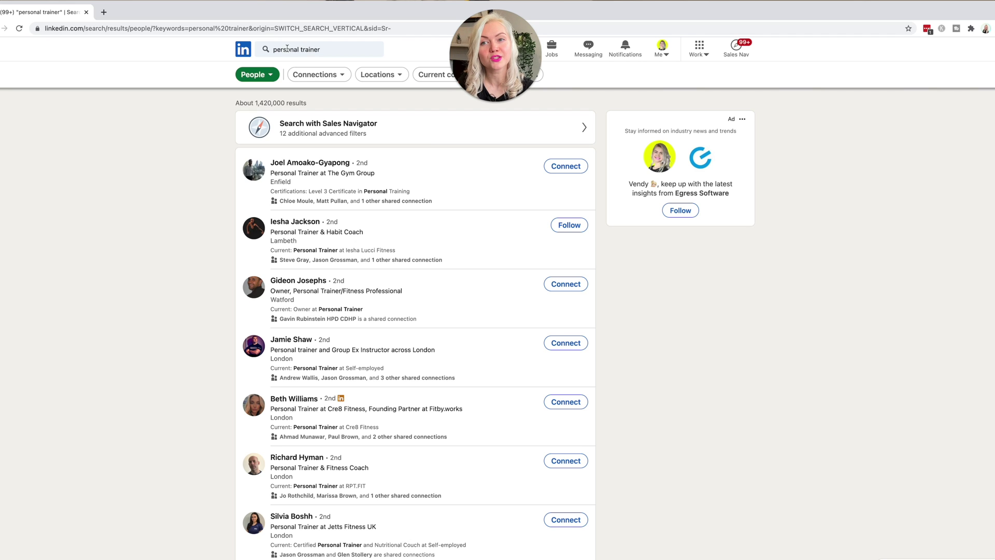
{"action": "left_click", "coordinate": [356, 49]}
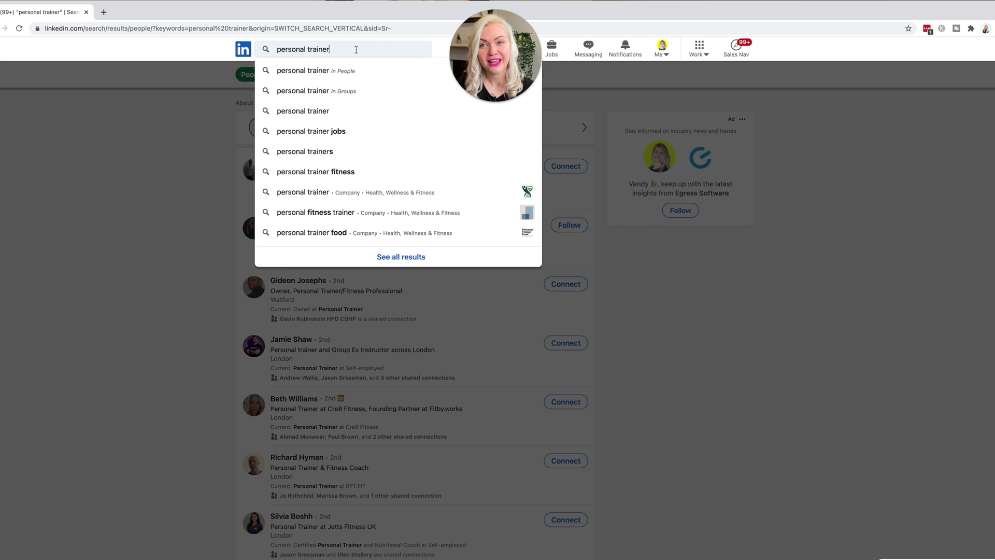
{"action": "left_click", "coordinate": [277, 50]}
{"action": "type", "text": "\""}
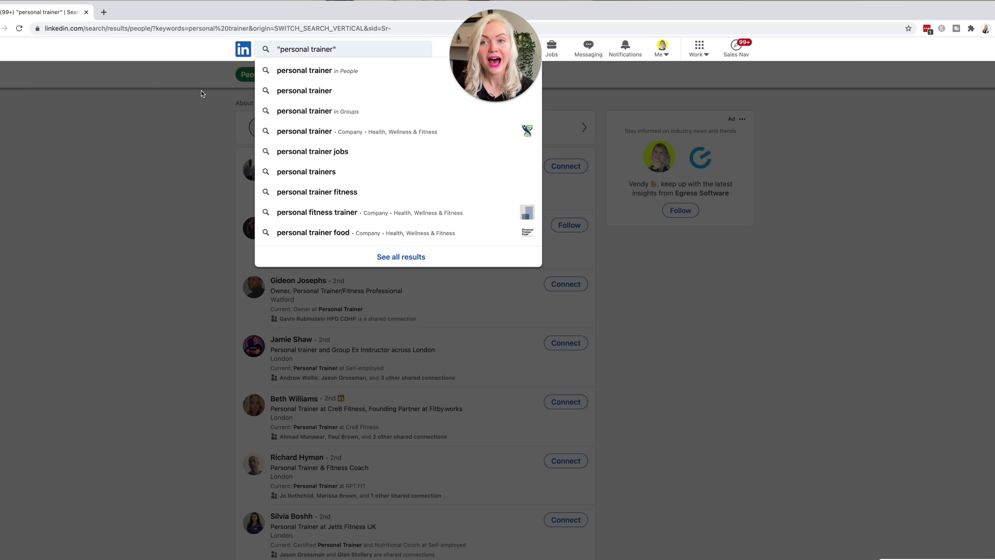
{"action": "key", "text": "BackSpace"}
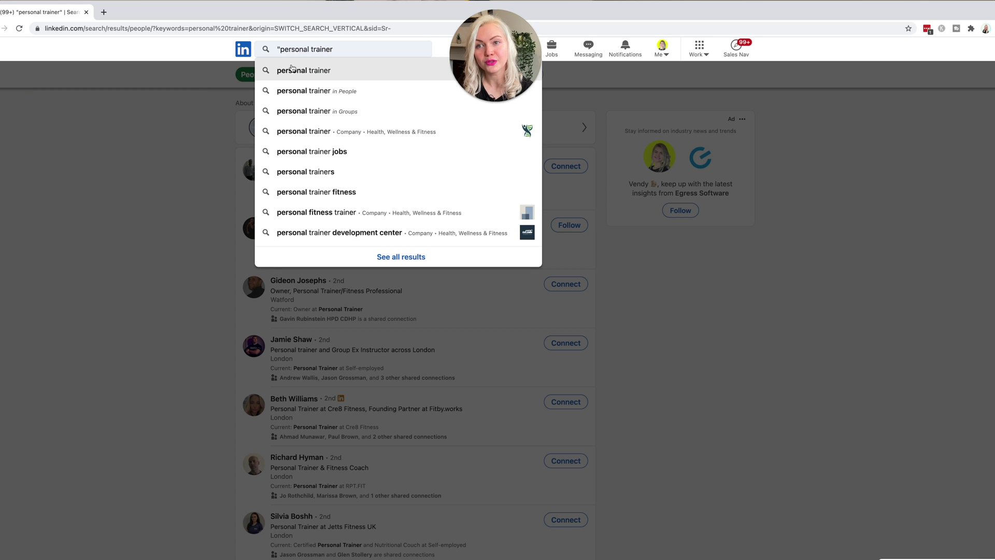
{"action": "key", "text": "super+Left"}
{"action": "key", "text": "Delete"}
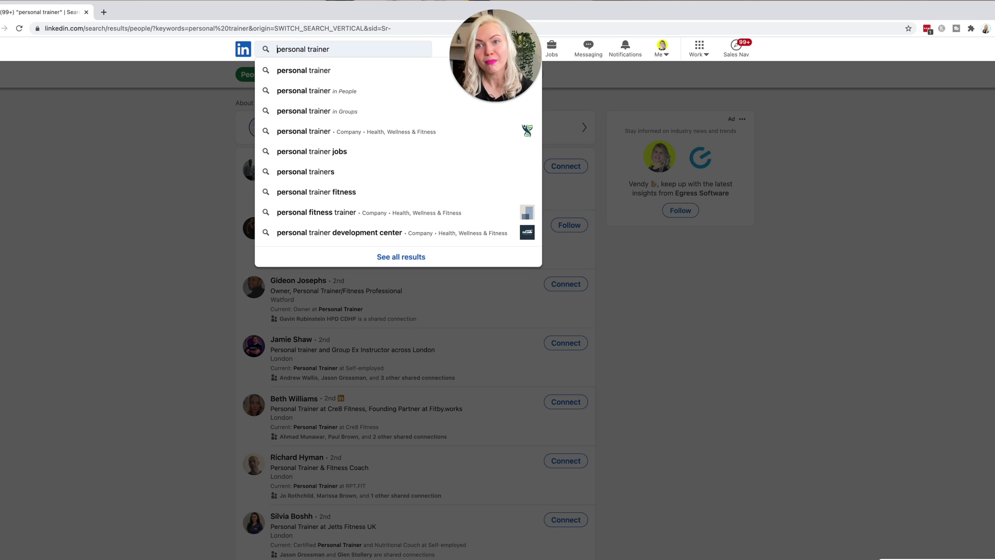
{"action": "left_click", "coordinate": [123, 163]}
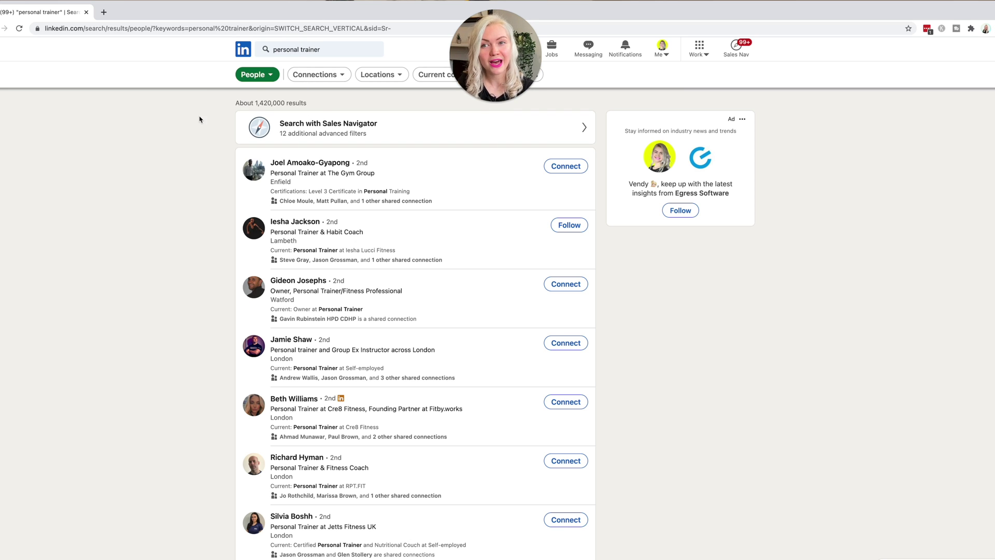
Step: Enclose the search phrase in quotation marks as "personal trainer" and run the exact-phrase people search
{"action": "left_click", "coordinate": [280, 49]}
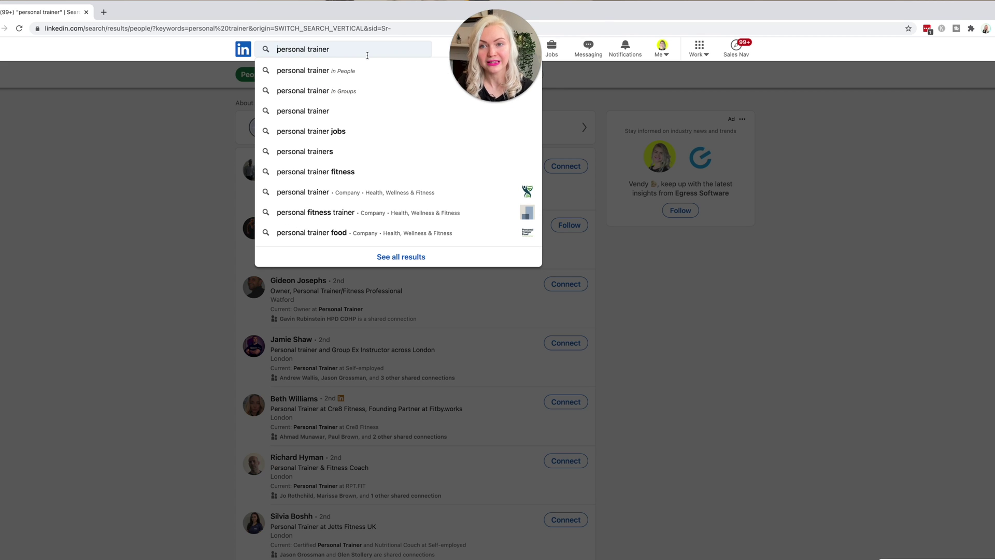
{"action": "type", "text": "\""}
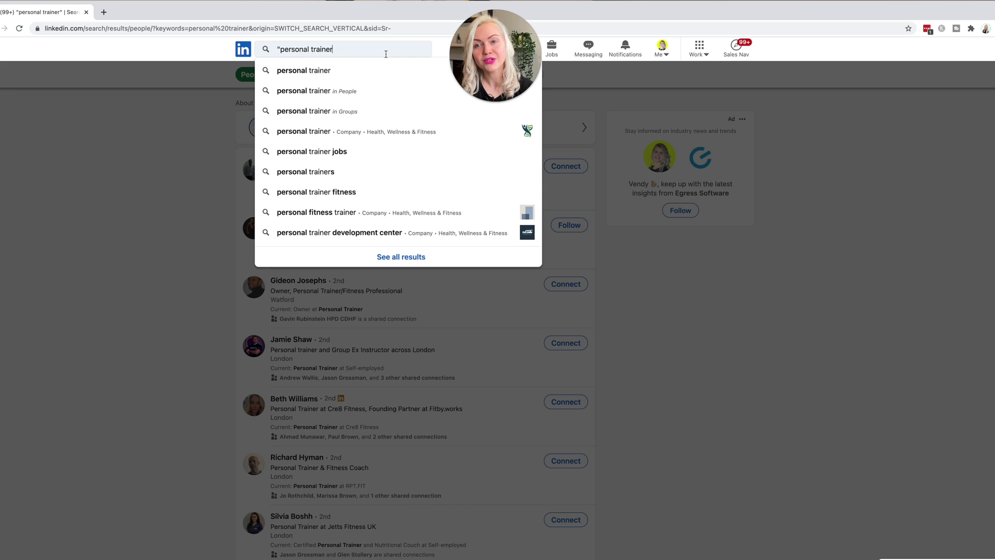
{"action": "type", "text": "\""}
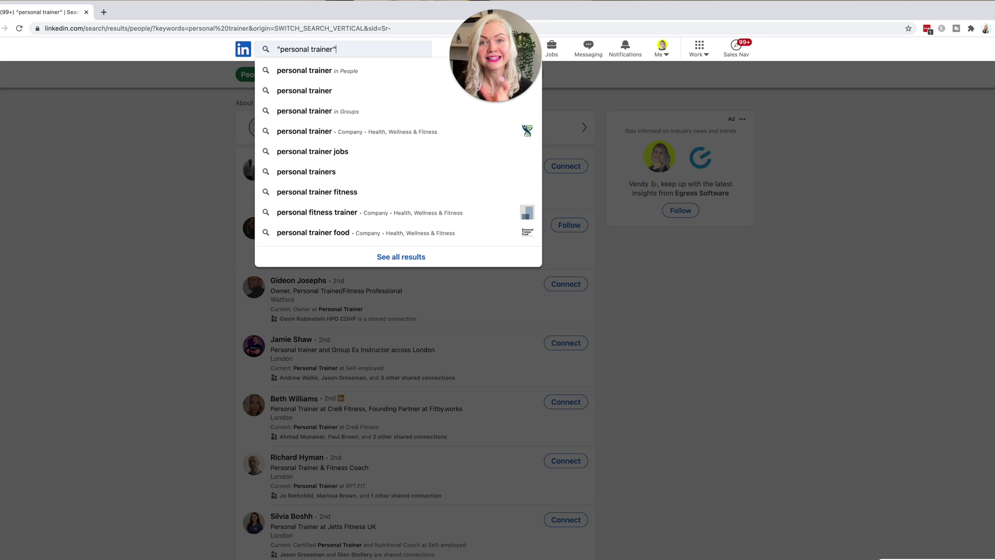
{"action": "key", "text": "Return"}
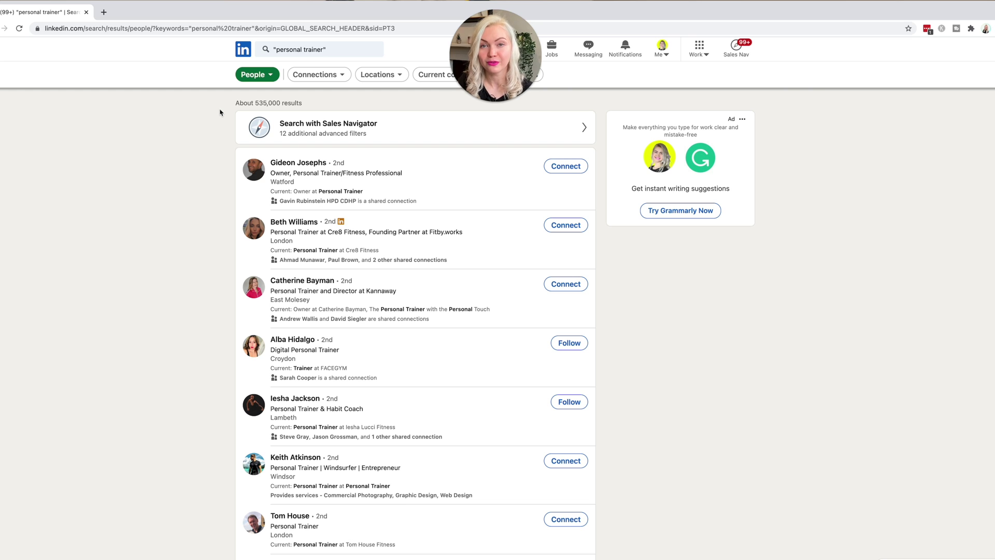
Step: Append the uppercase operator AND after "personal trainer" in the search query
{"action": "left_click", "coordinate": [340, 48]}
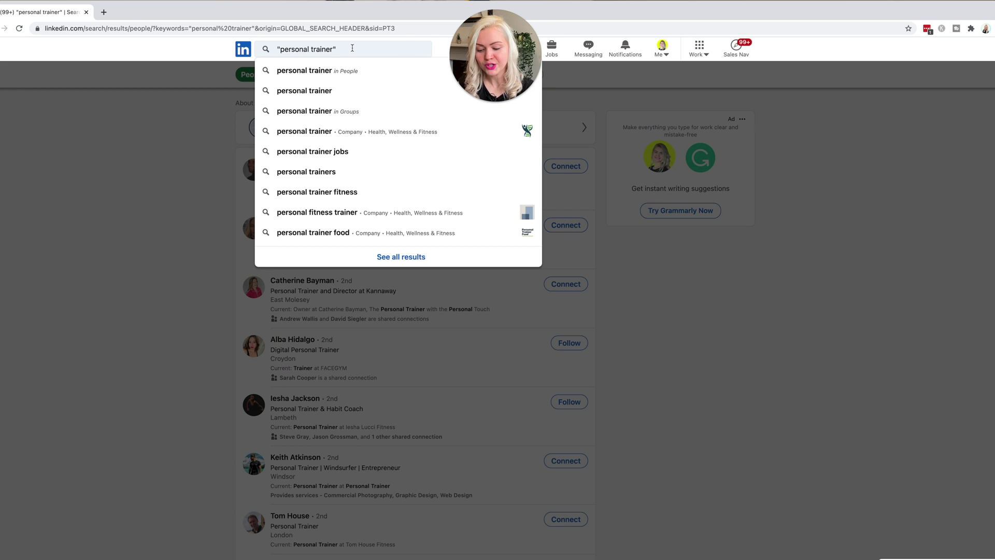
{"action": "type", "text": "AND"}
{"action": "key", "text": "BackSpace"}
{"action": "key", "text": "BackSpace"}
{"action": "key", "text": "BackSpace"}
{"action": "key", "text": "BackSpace"}
{"action": "type", "text": "AND"}
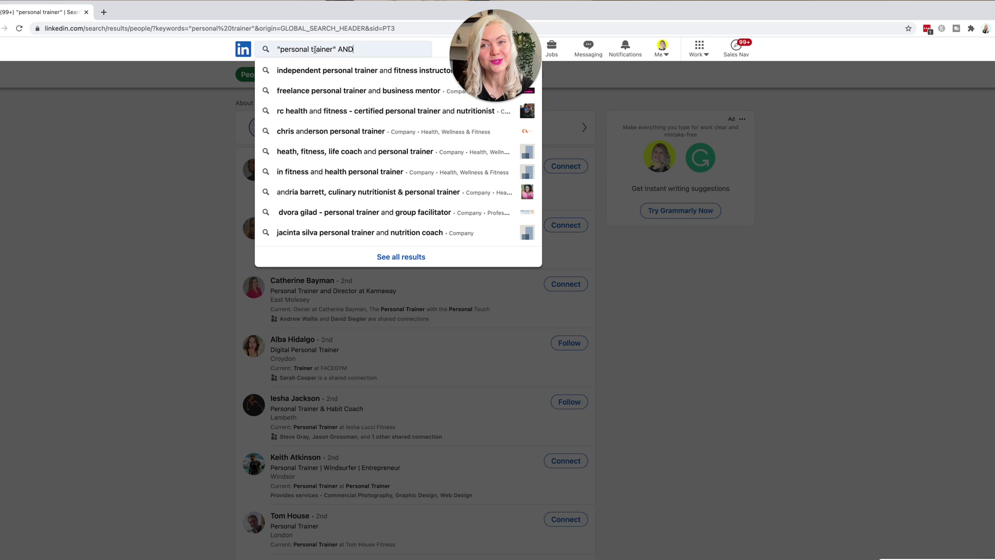
Step: Complete the query with the group (mom OR pregnancy OR "weight loss") and run the search
{"action": "type", "text": "("}
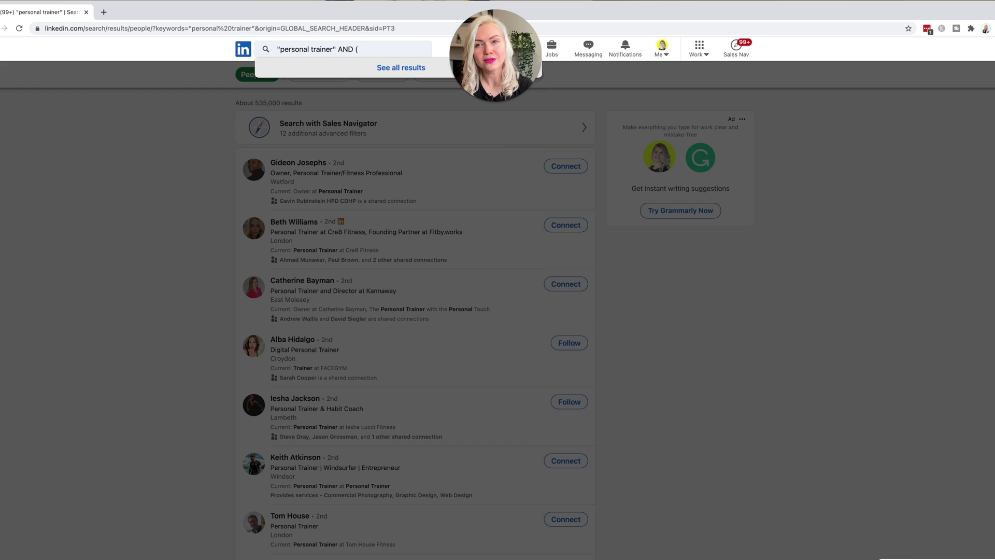
{"action": "type", "text": "m"}
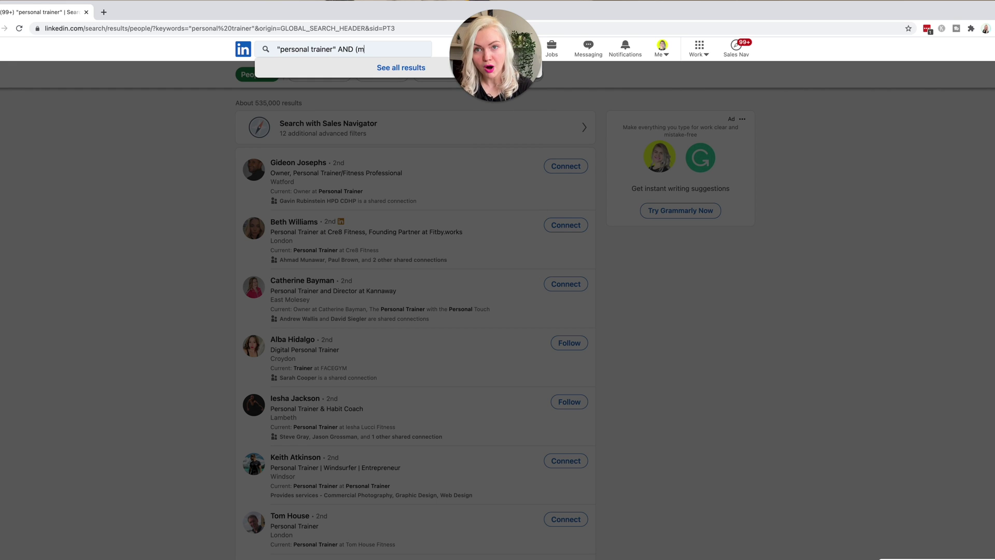
{"action": "type", "text": "om OR pregancy"}
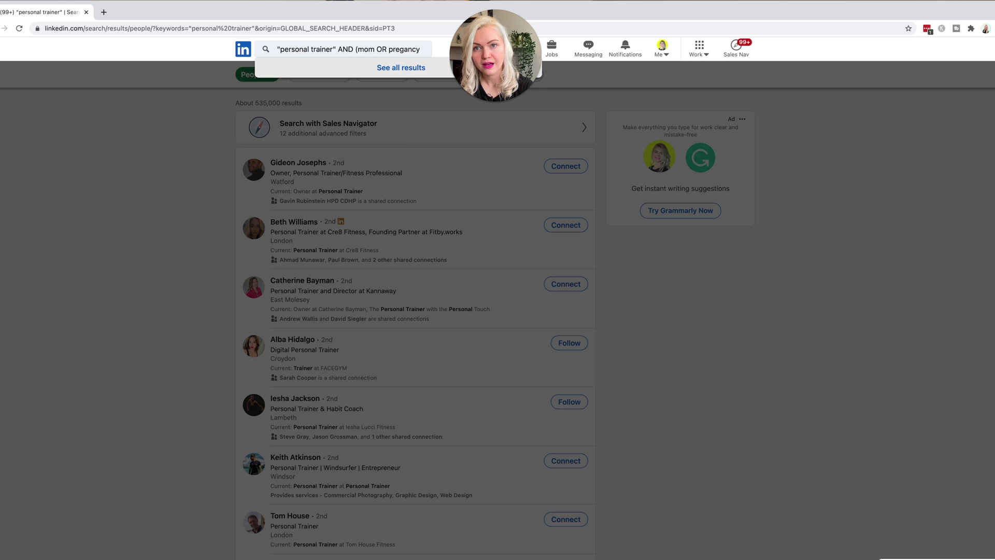
{"action": "right_click", "coordinate": [405, 49]}
{"action": "left_click", "coordinate": [424, 51]}
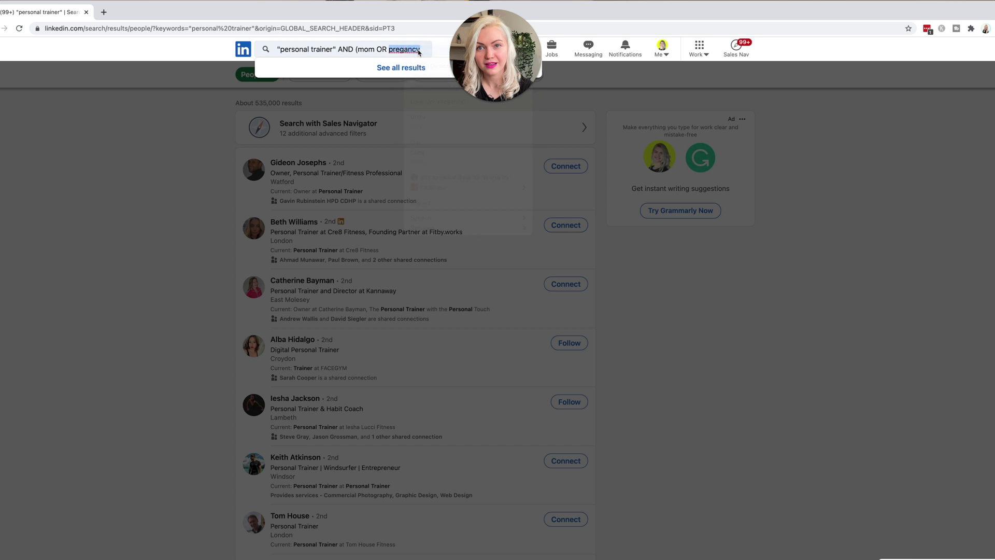
{"action": "type", "text": "om OR pregnancy OR \""}
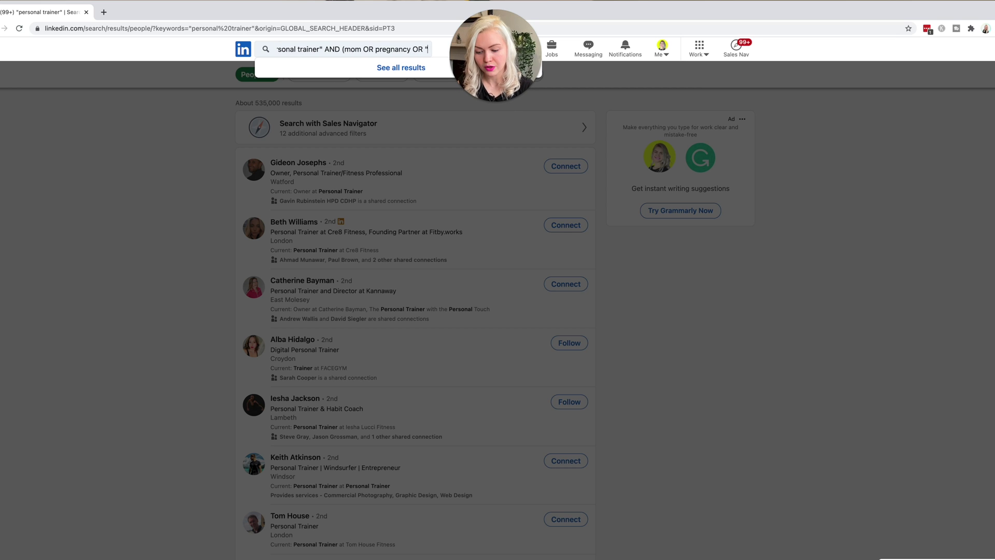
{"action": "type", "text": "weight loss"}
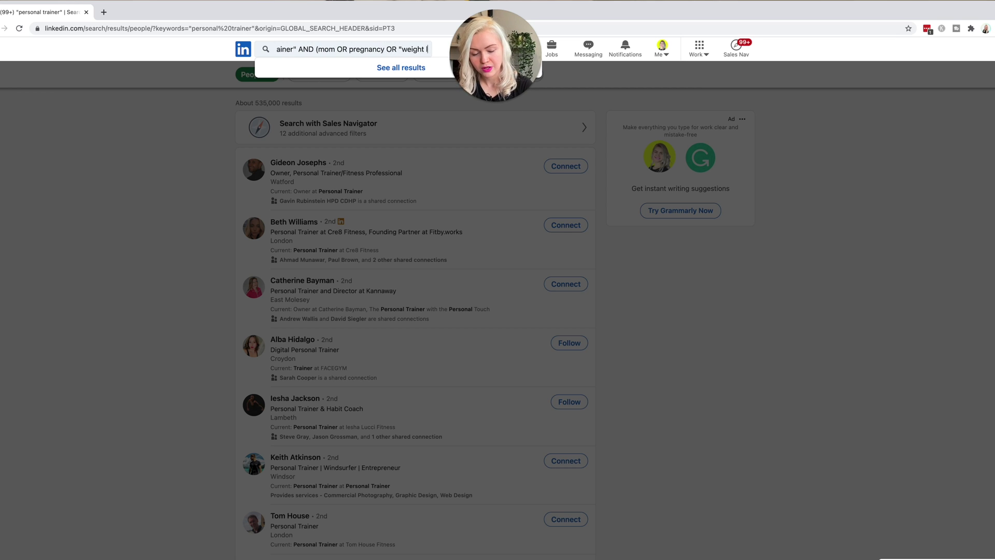
{"action": "type", "text": "\")"}
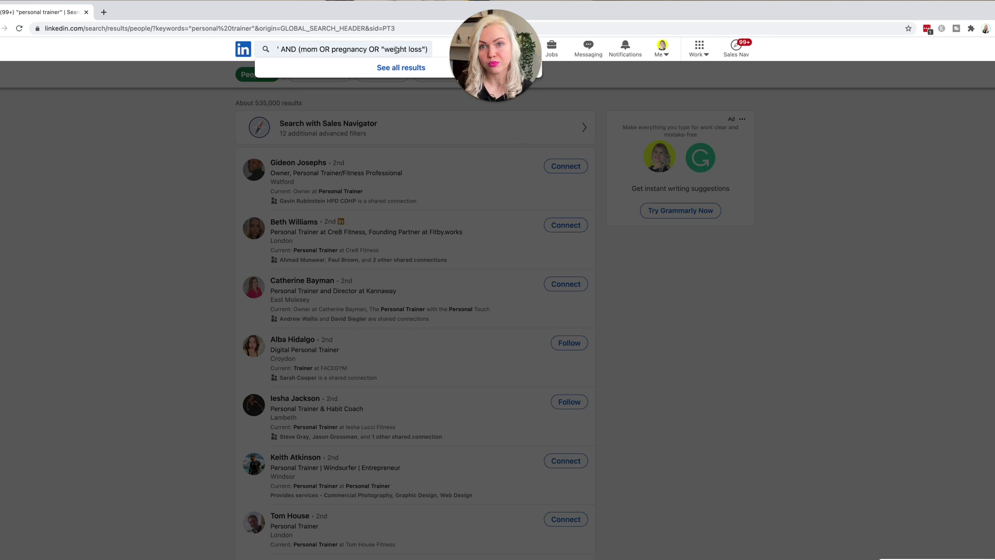
{"action": "key", "text": "Return"}
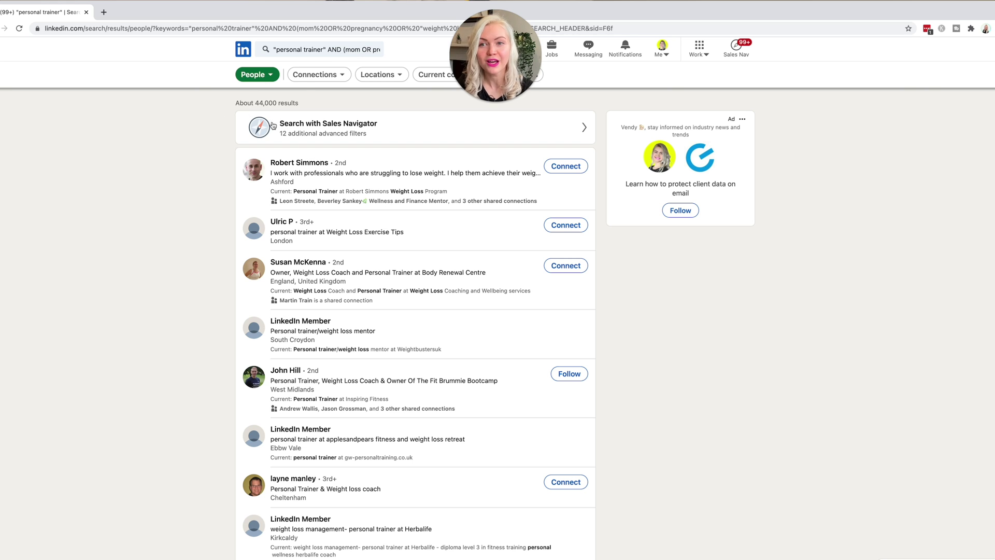
Step: Exclude a keyword by adding NOT injury to the end of the query and run the search
{"action": "left_click", "coordinate": [386, 49]}
{"action": "left_click_drag", "start_coordinate": [394, 49], "coordinate": [429, 48]}
{"action": "left_click", "coordinate": [430, 48]}
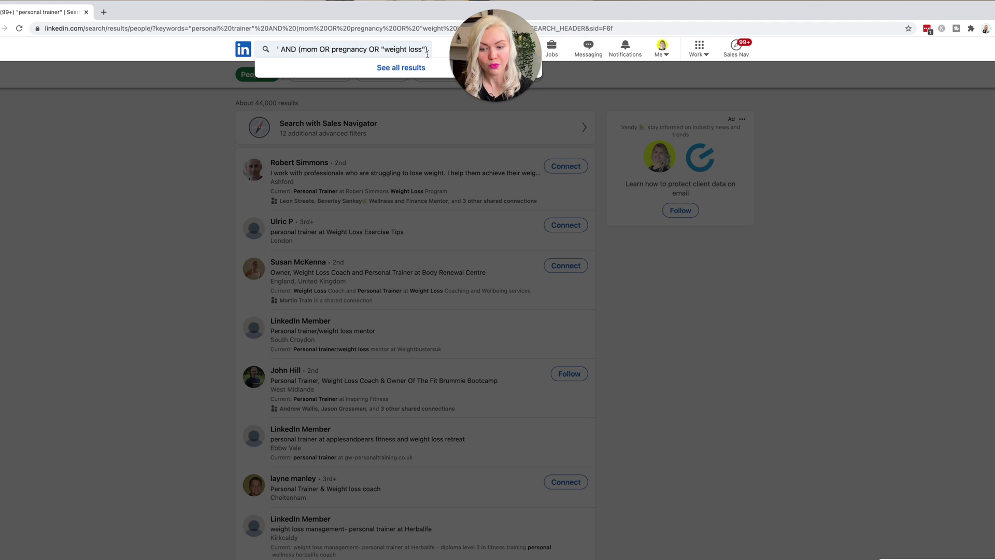
{"action": "type", "text": "not"}
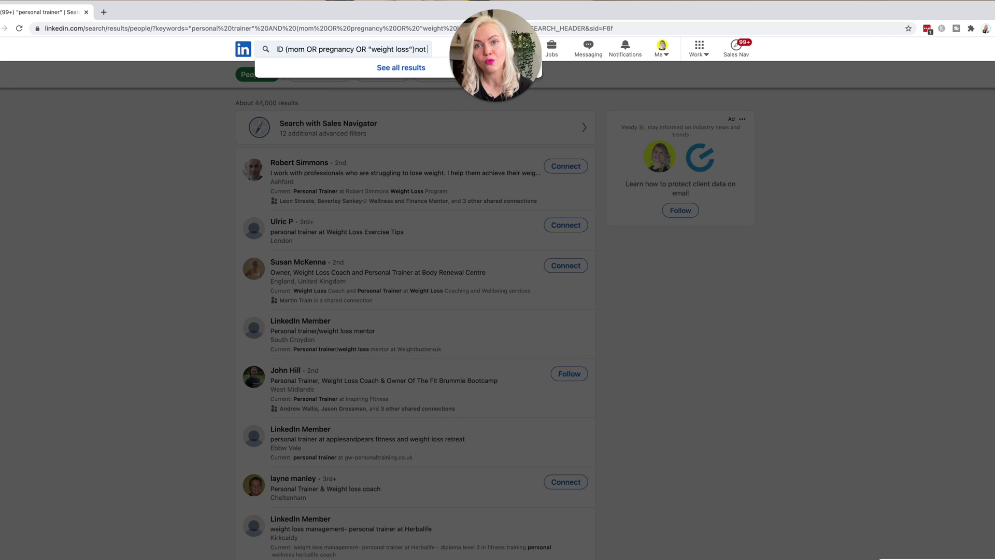
{"action": "key", "text": "BackSpace"}
{"action": "key", "text": "BackSpace"}
{"action": "type", "text": "N"}
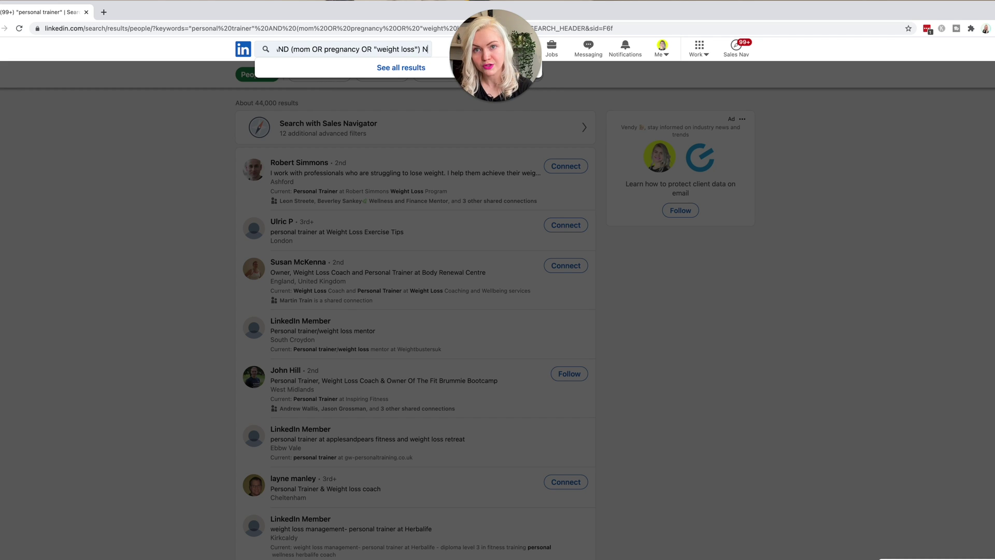
{"action": "type", "text": "OT inu"}
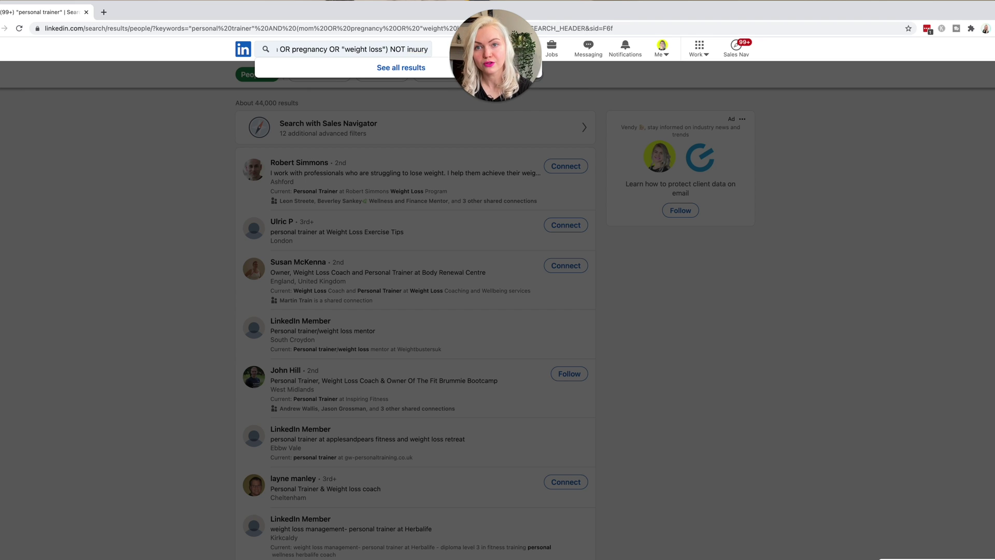
{"action": "key", "text": "BackSpace"}
{"action": "type", "text": "jury"}
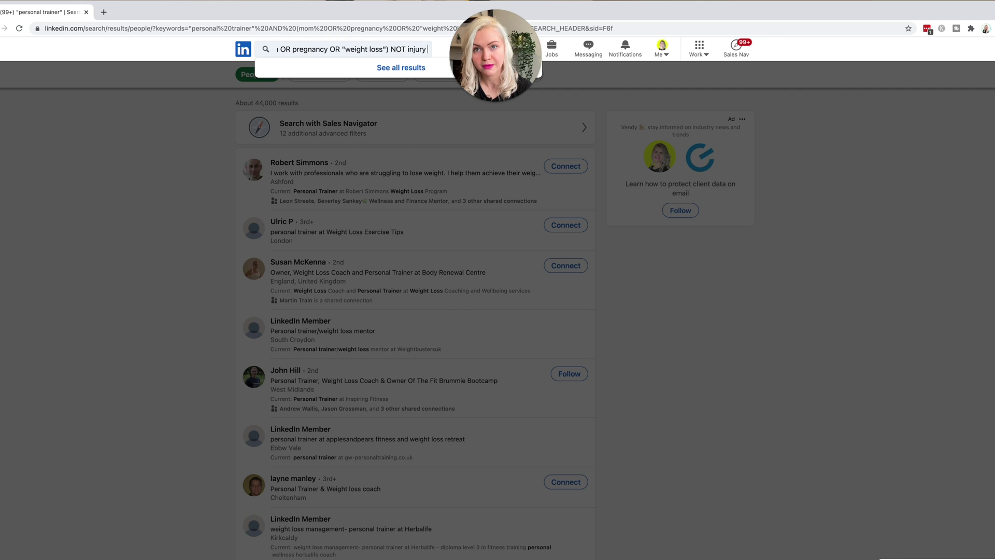
{"action": "key", "text": "Return"}
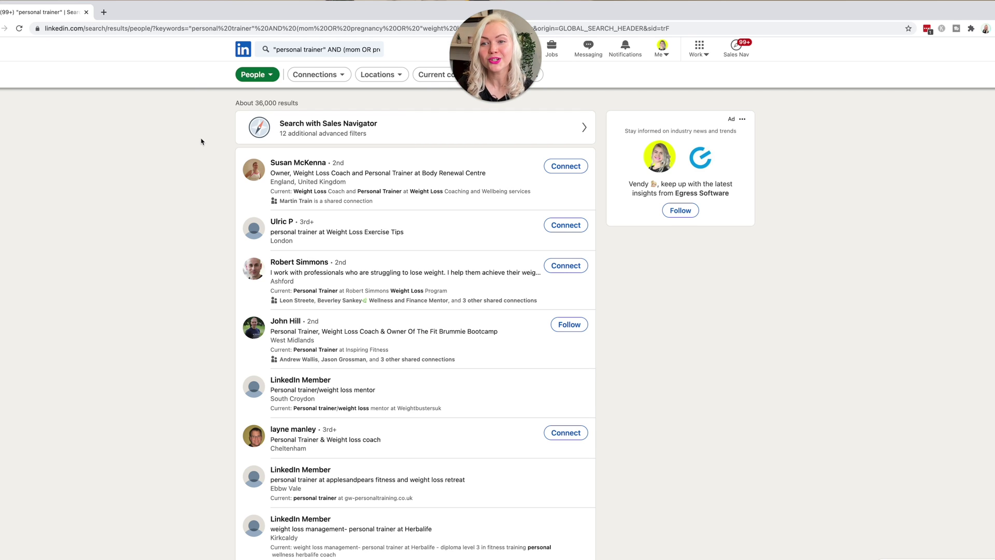
{"action": "scroll", "coordinate": [193, 257], "scroll_direction": "down", "scroll_amount": 2}
{"action": "scroll", "coordinate": [193, 257], "scroll_direction": "up", "scroll_amount": 2}
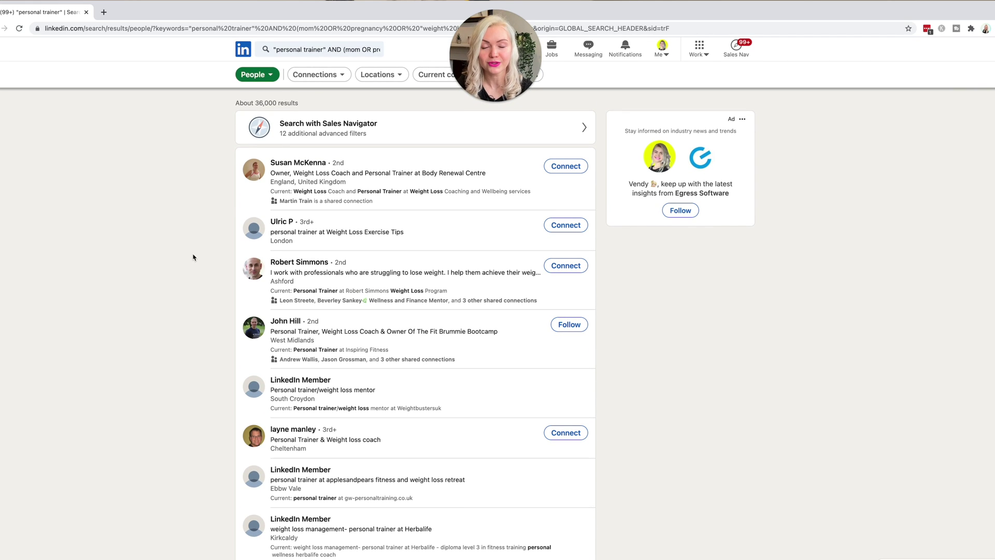
{"action": "left_click", "coordinate": [383, 52]}
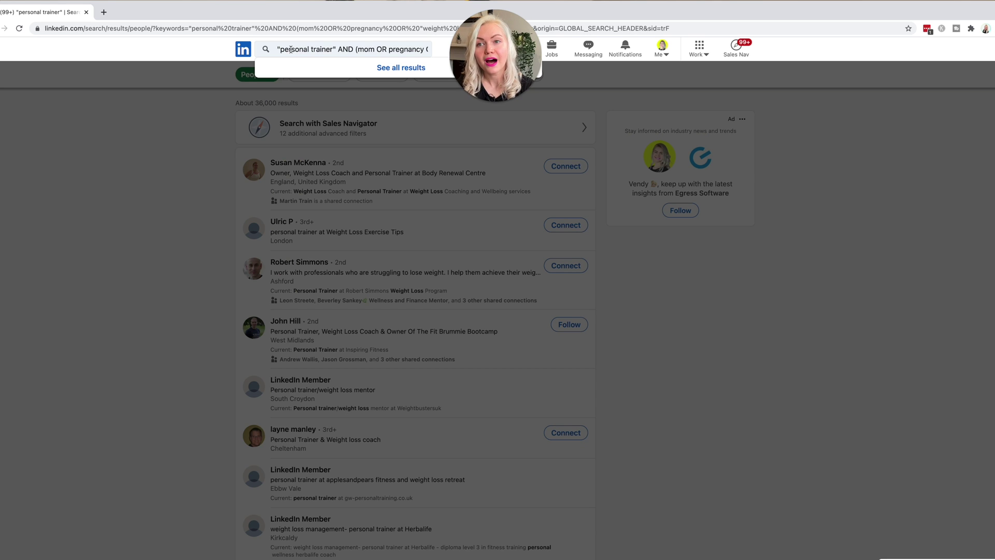
{"action": "left_click", "coordinate": [119, 157]}
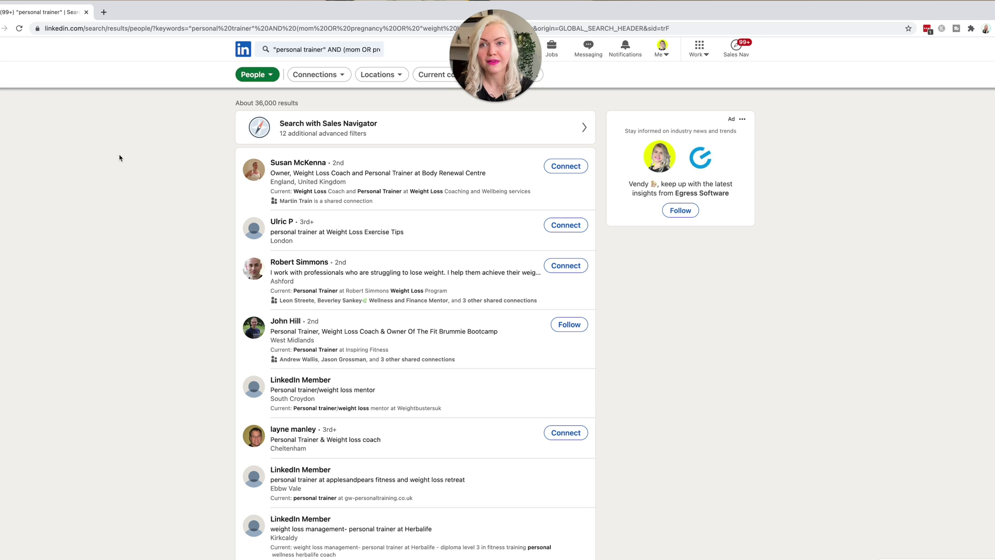
Step: Add OR "muscle building" inside the parentheses after "weight loss" in the query and run the people search
{"action": "left_click", "coordinate": [304, 51]}
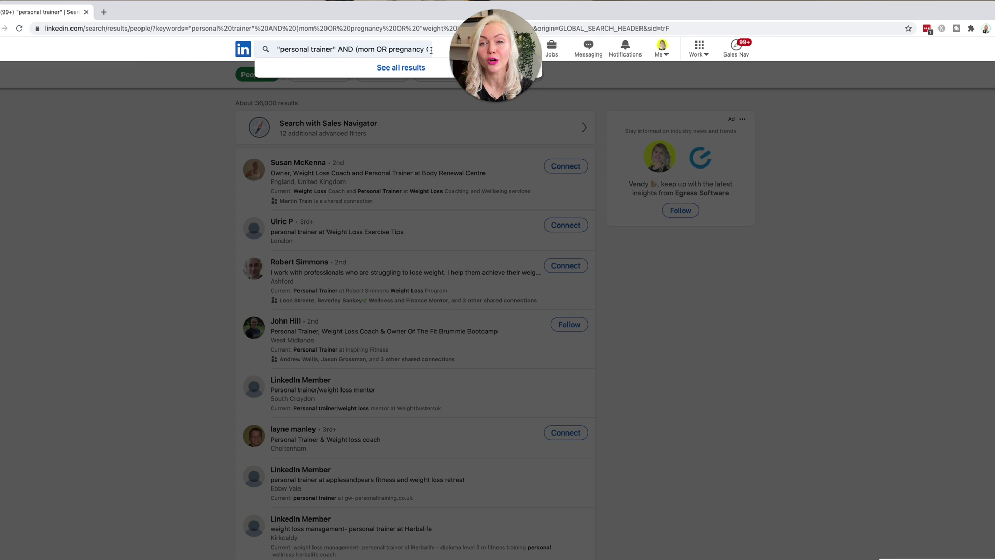
{"action": "left_click_drag", "start_coordinate": [412, 50], "coordinate": [429, 50]}
{"action": "left_click", "coordinate": [429, 51]}
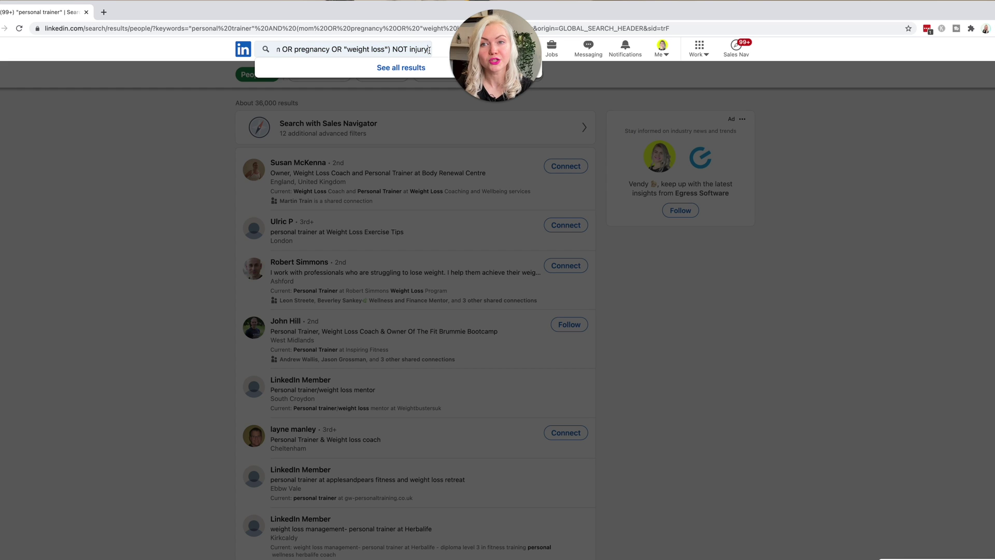
{"action": "left_click", "coordinate": [390, 50]}
{"action": "type", "text": "OR"}
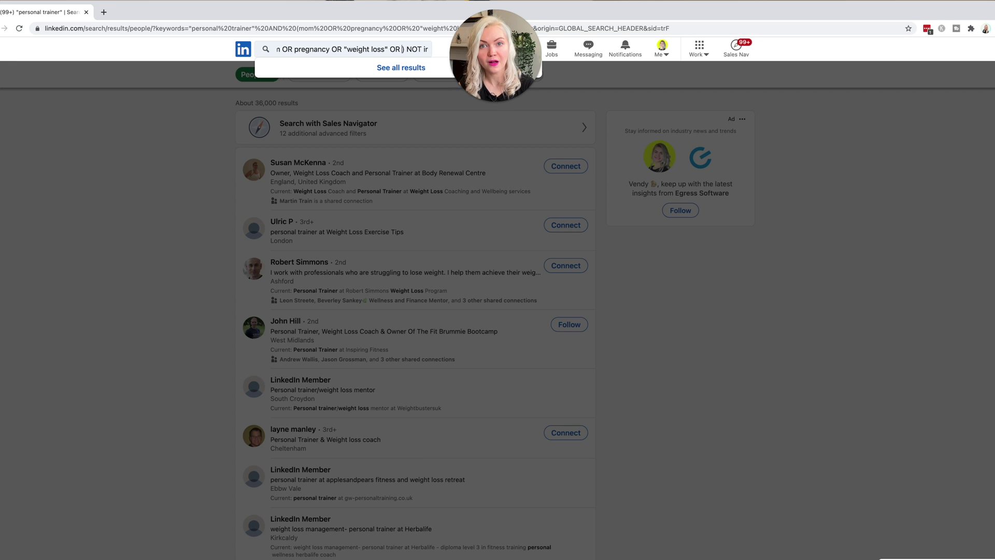
{"action": "type", "text": "\"muscle"}
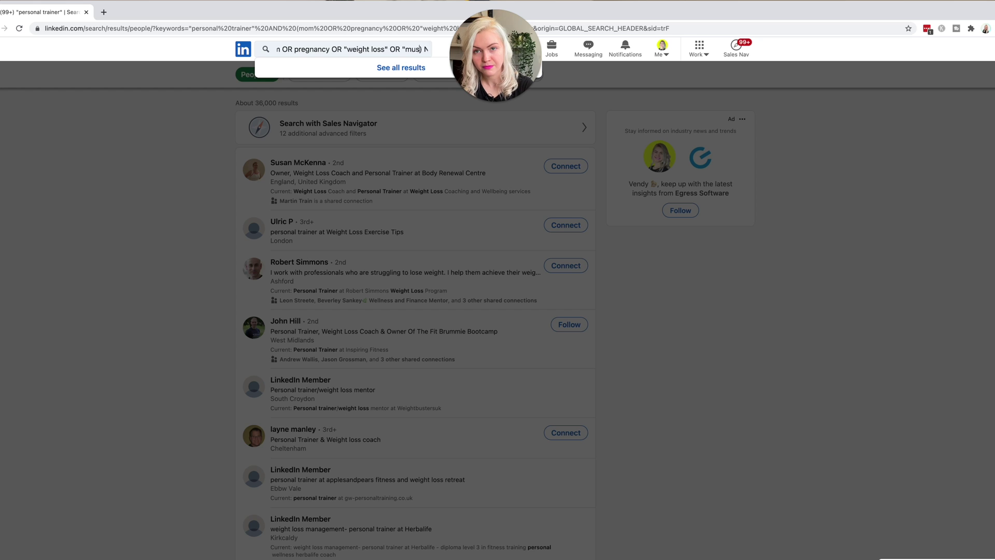
{"action": "type", "text": " bu"}
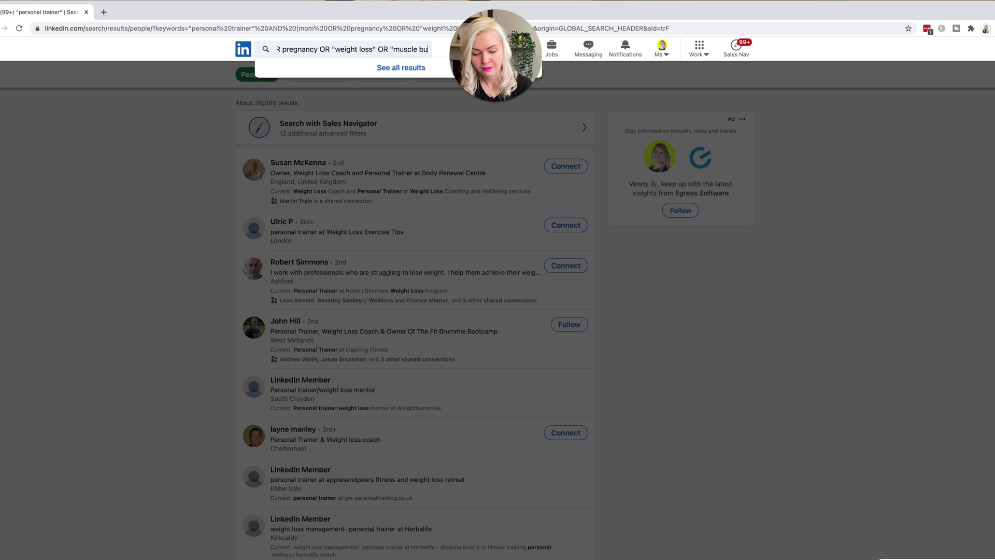
{"action": "type", "text": "ilding \")"}
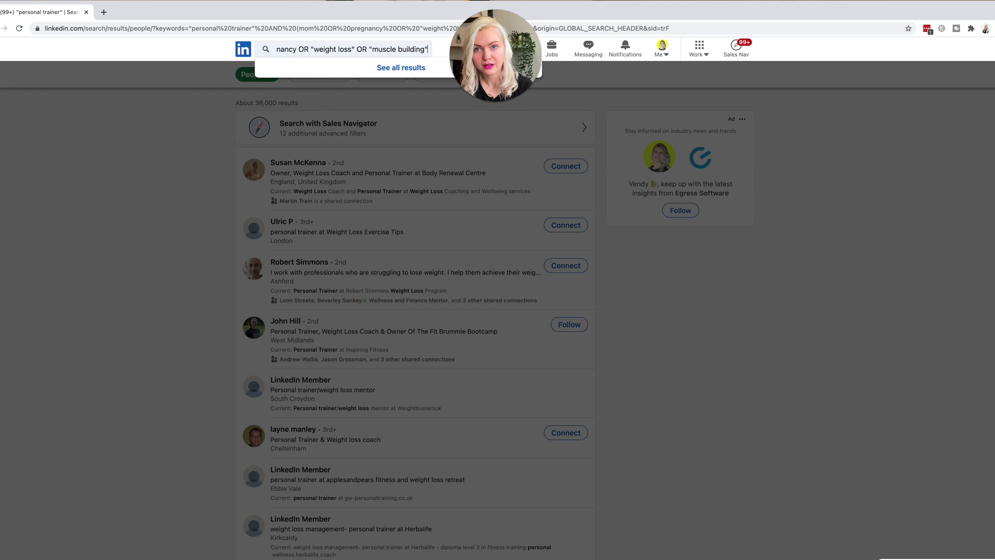
{"action": "key", "text": "Return"}
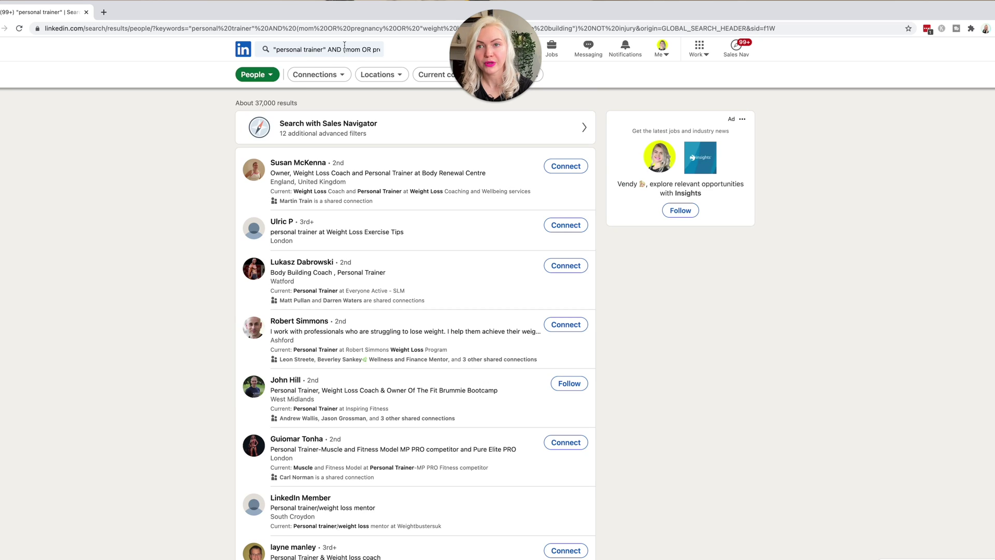
Step: Extend the exclusion at the end of the query to NOT (injury OR boxing) and run the search
{"action": "left_click", "coordinate": [399, 49]}
{"action": "triple_click", "coordinate": [401, 49]}
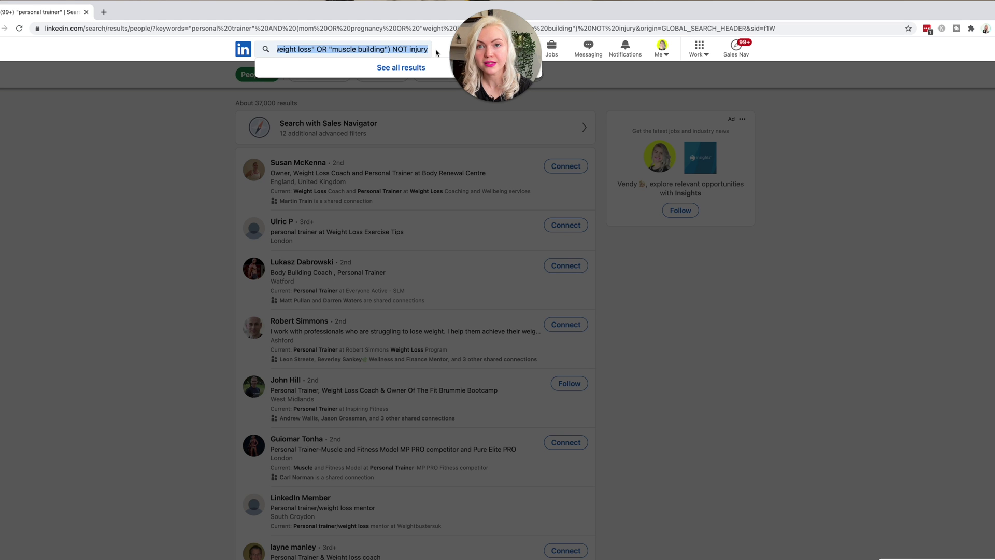
{"action": "left_click", "coordinate": [404, 49]}
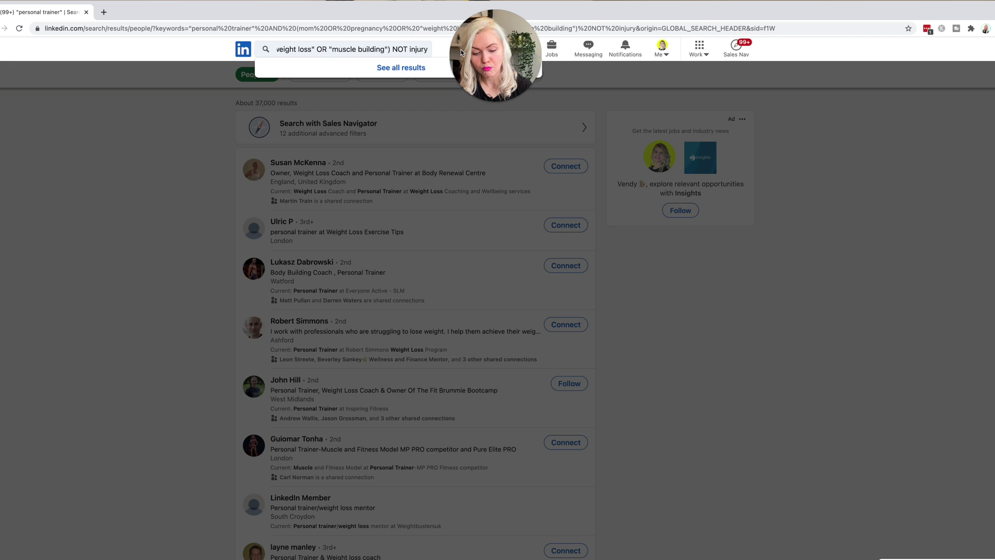
{"action": "type", "text": "("}
{"action": "key", "text": "Right"}
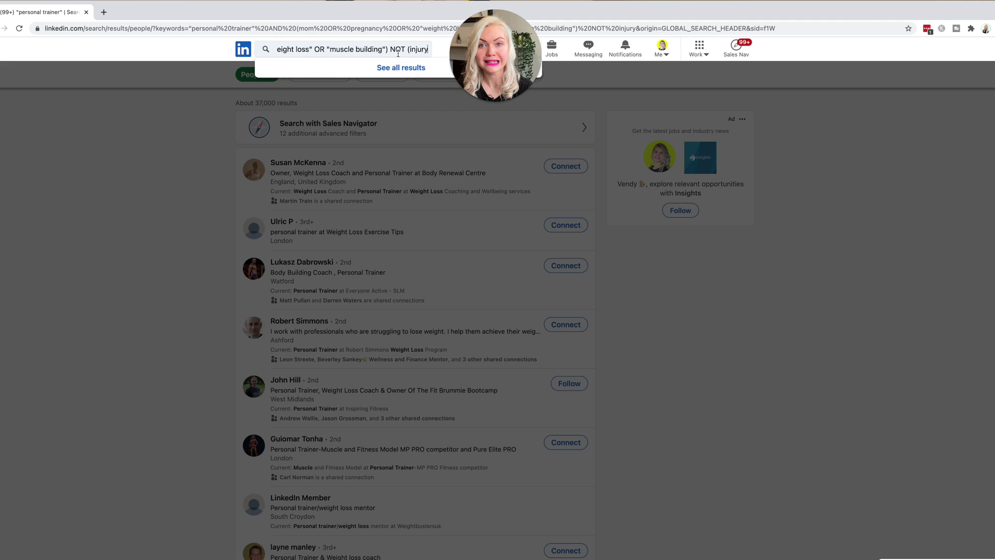
{"action": "type", "text": "OR"}
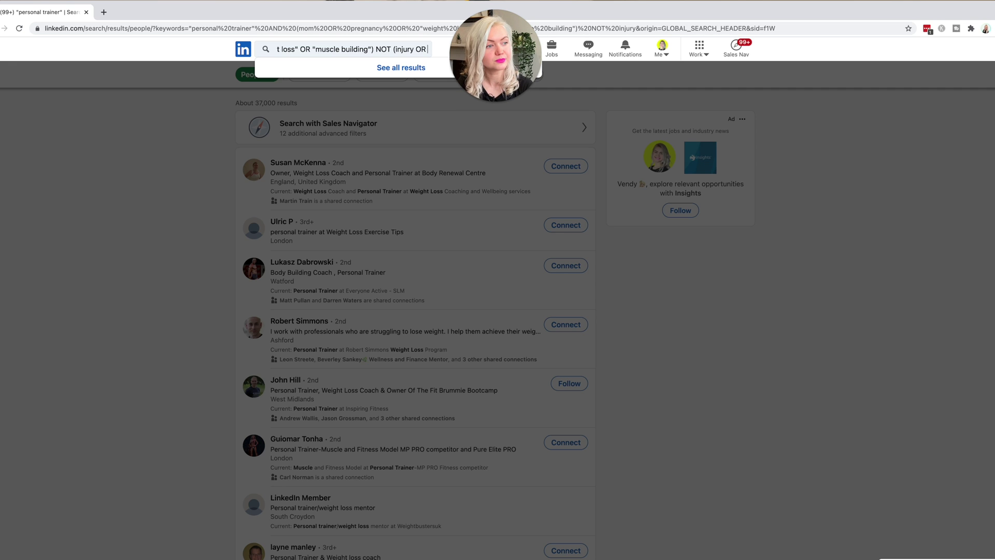
{"action": "type", "text": " boxing)"}
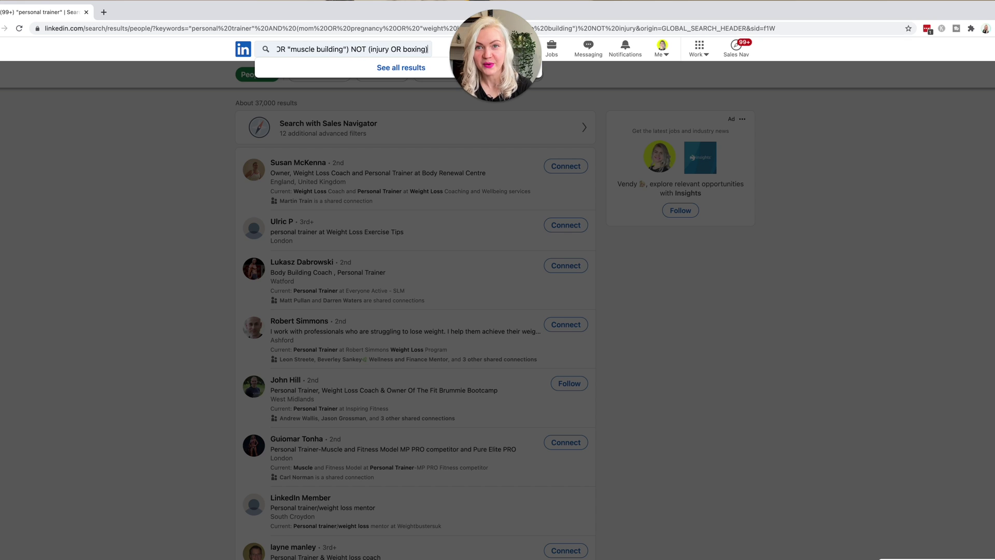
{"action": "key", "text": "Return"}
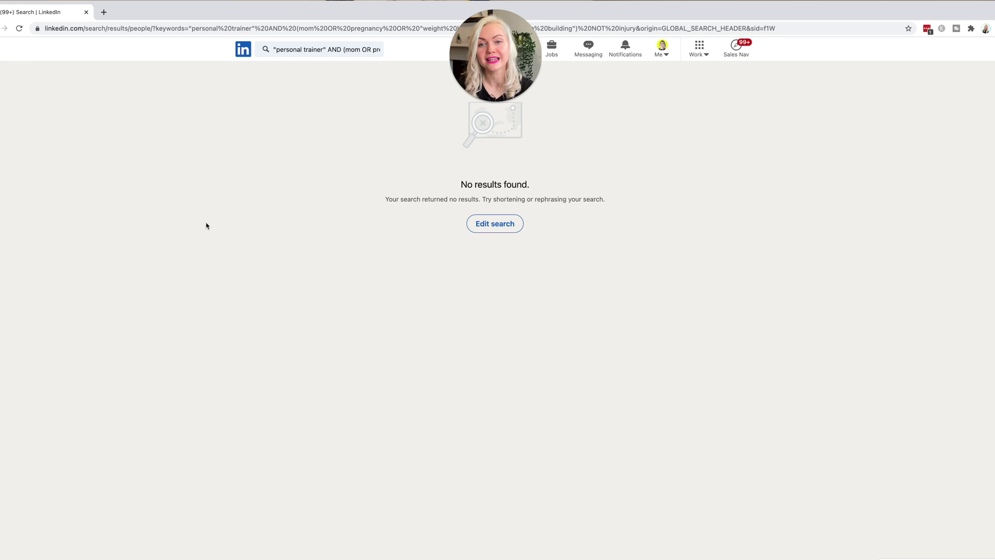
Step: Copy the complete Boolean query, from "personal trainer" through NOT (injury OR boxing)
{"action": "left_click", "coordinate": [322, 49]}
{"action": "double_click", "coordinate": [322, 49]}
{"action": "key", "text": "super+a"}
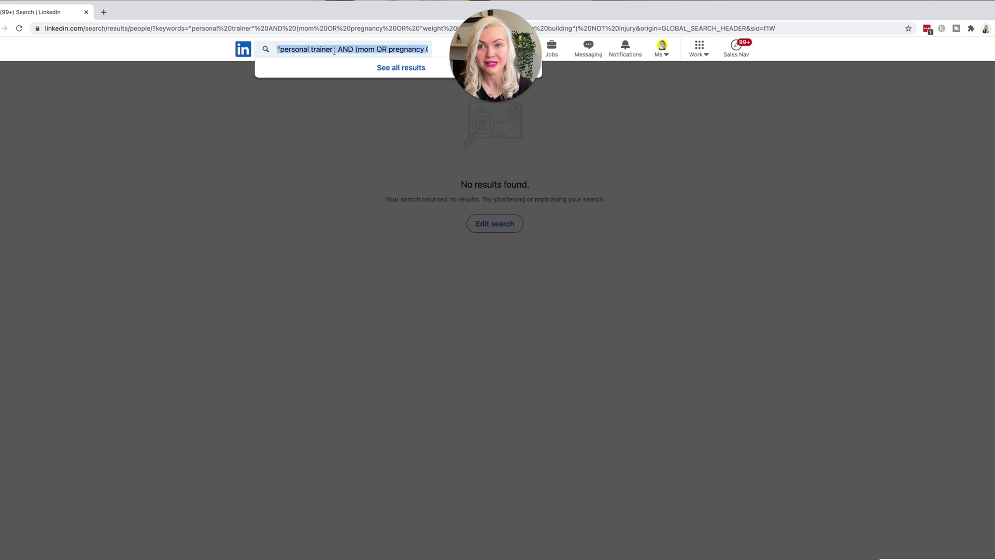
{"action": "left_click_drag", "start_coordinate": [368, 50], "coordinate": [418, 49]}
{"action": "left_click", "coordinate": [418, 50]}
{"action": "triple_click", "coordinate": [417, 49]}
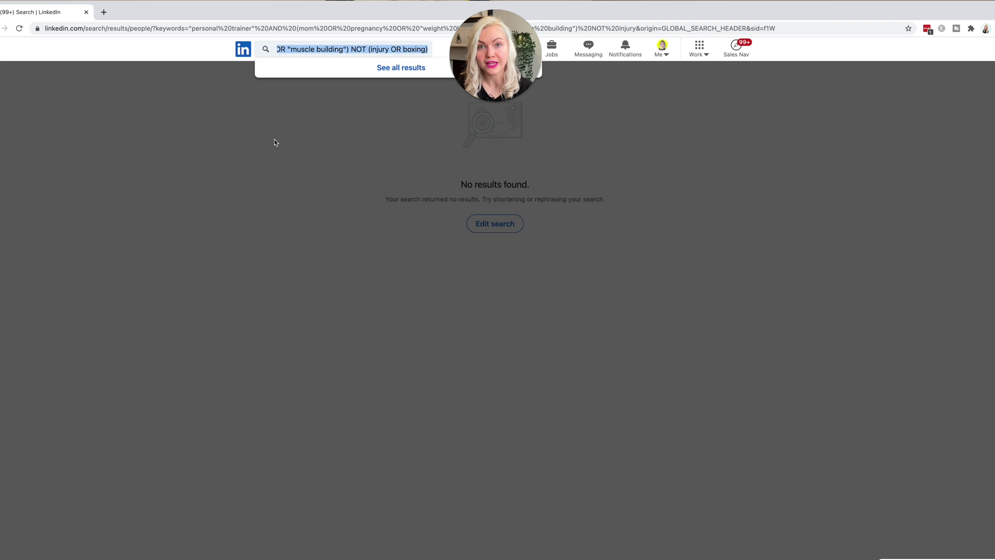
{"action": "left_click", "coordinate": [266, 159]}
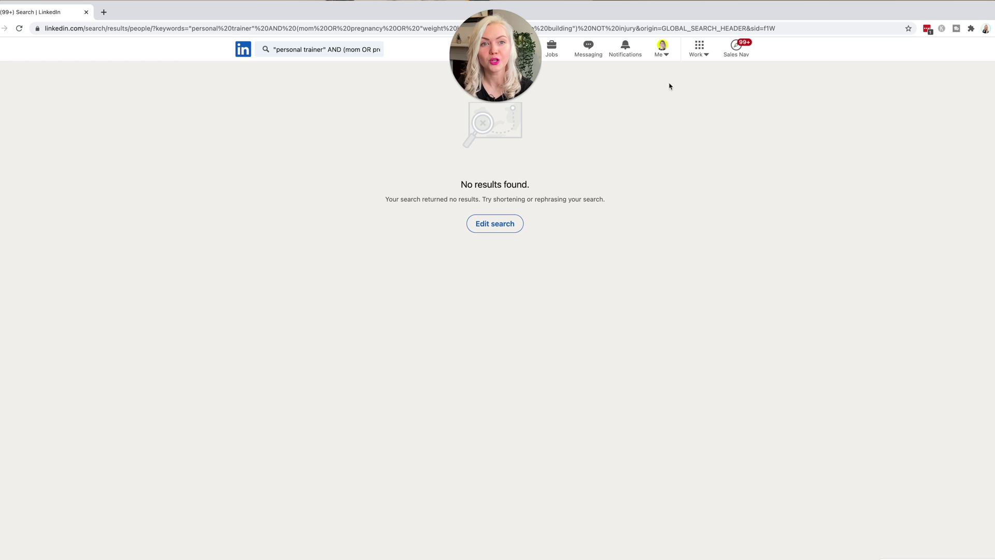
Step: Open Sales Navigator and run a lead search with the copied Boolean query
{"action": "left_click", "coordinate": [732, 54]}
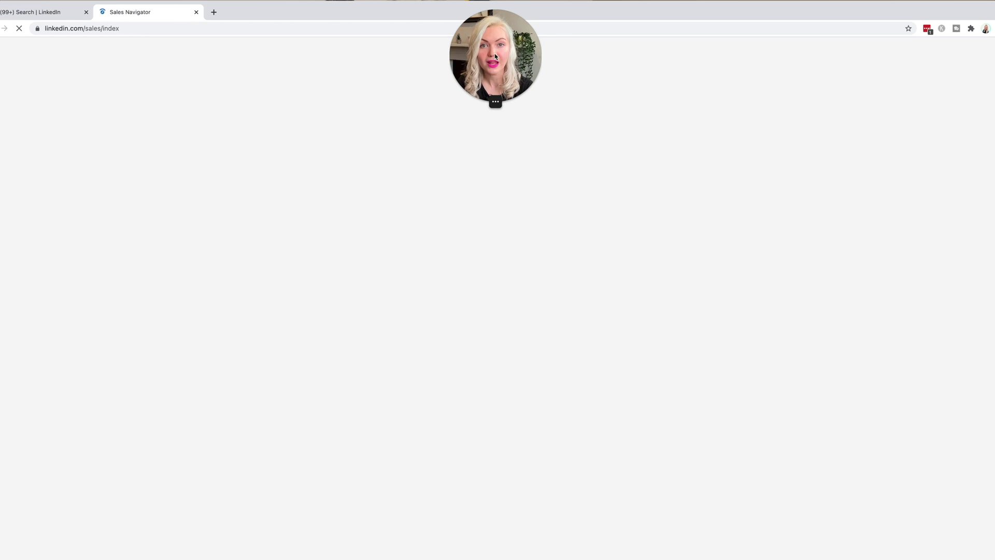
{"action": "left_click", "coordinate": [331, 97]}
{"action": "key", "text": "super+v"}
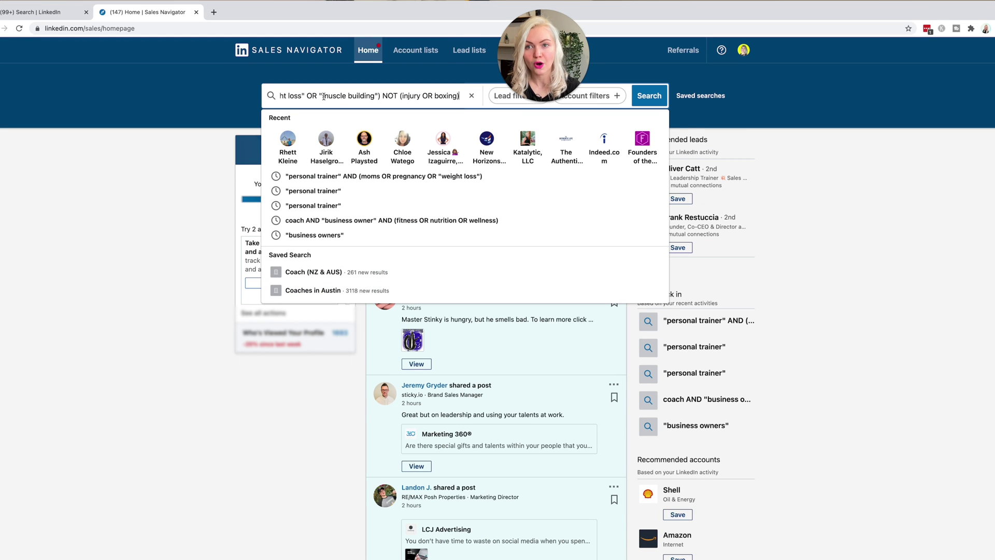
{"action": "key", "text": "Return"}
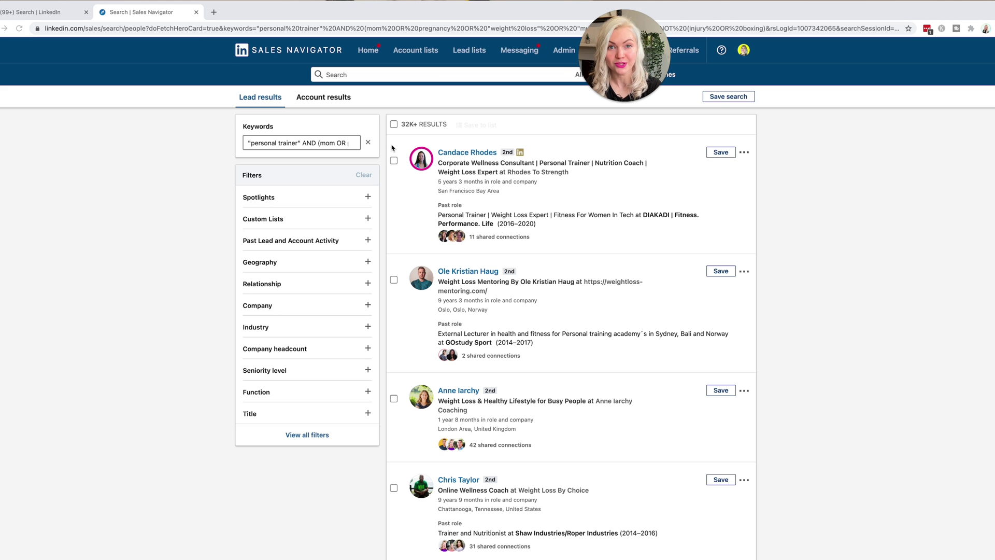
Step: Compare the regular LinkedIn search outcome with the Sales Navigator lead results for the same query
{"action": "left_click", "coordinate": [47, 12]}
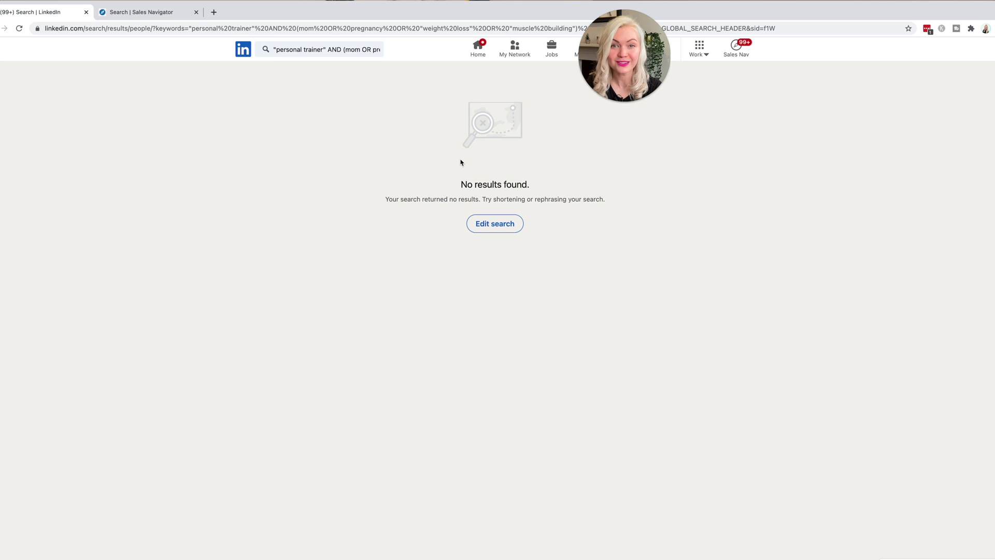
{"action": "left_click", "coordinate": [141, 12]}
{"action": "left_click", "coordinate": [82, 194]}
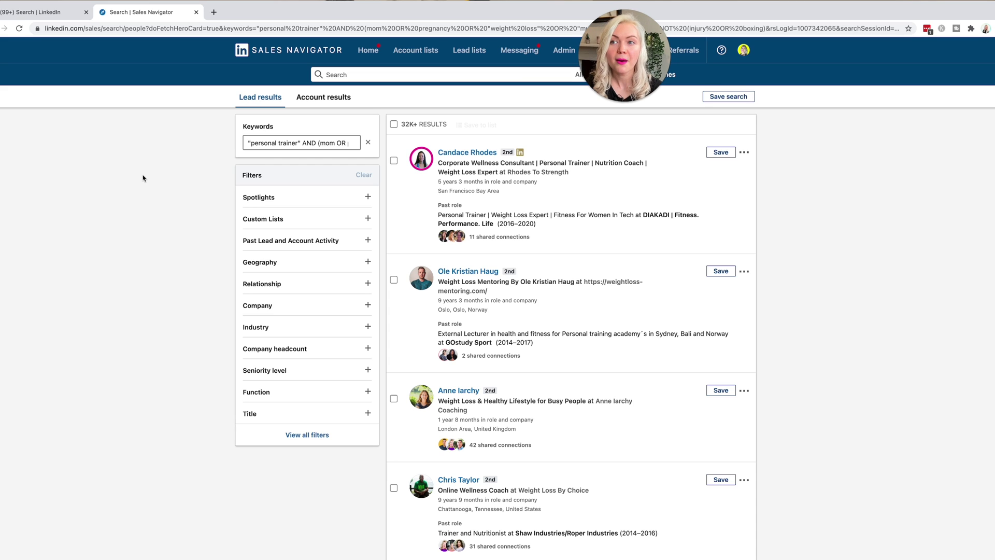
Step: Return to the regular LinkedIn search and remove OR "muscle building" from the parenthesised group in the query
{"action": "left_click", "coordinate": [55, 15]}
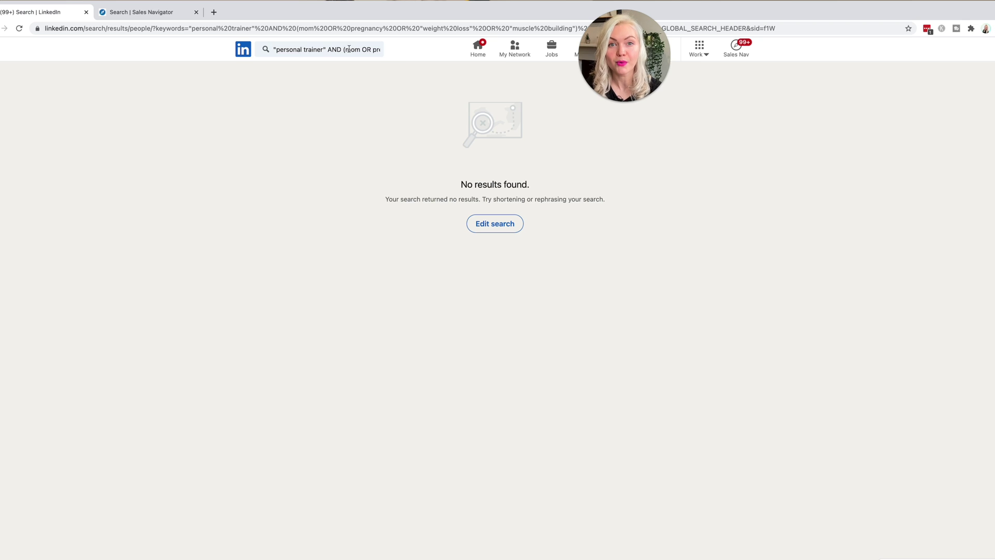
{"action": "left_click", "coordinate": [365, 50]}
{"action": "left_click_drag", "start_coordinate": [406, 50], "coordinate": [337, 49]}
{"action": "left_click", "coordinate": [386, 49]}
{"action": "key", "text": "BackSpace"}
{"action": "key", "text": "BackSpace"}
{"action": "key", "text": "BackSpace"}
{"action": "key", "text": "BackSpace"}
{"action": "key", "text": "BackSpace"}
{"action": "key", "text": "BackSpace"}
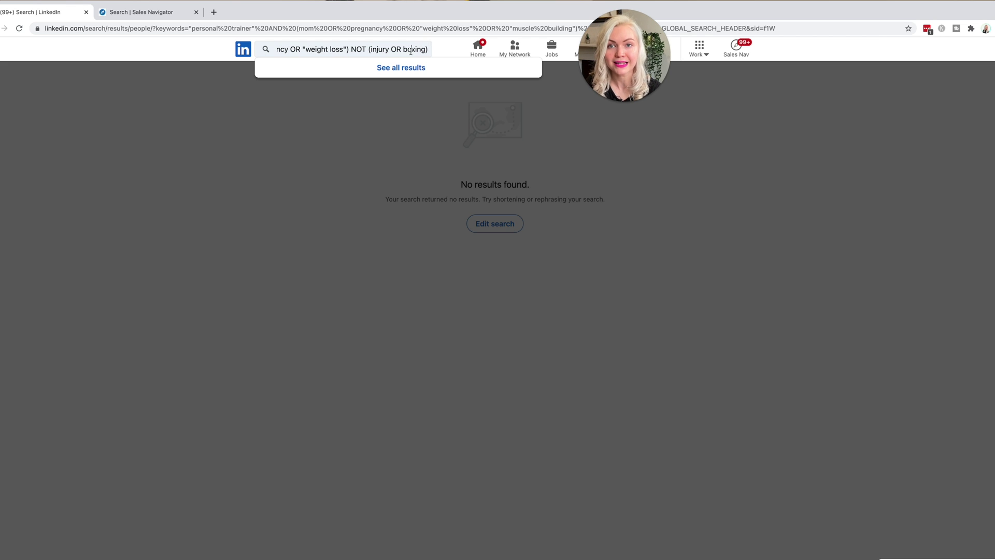
Step: Reduce the exclusion at the end of the query to NOT injury, without parentheses, and run the search
{"action": "left_click_drag", "start_coordinate": [392, 50], "coordinate": [429, 50]}
{"action": "key", "text": "BackSpace"}
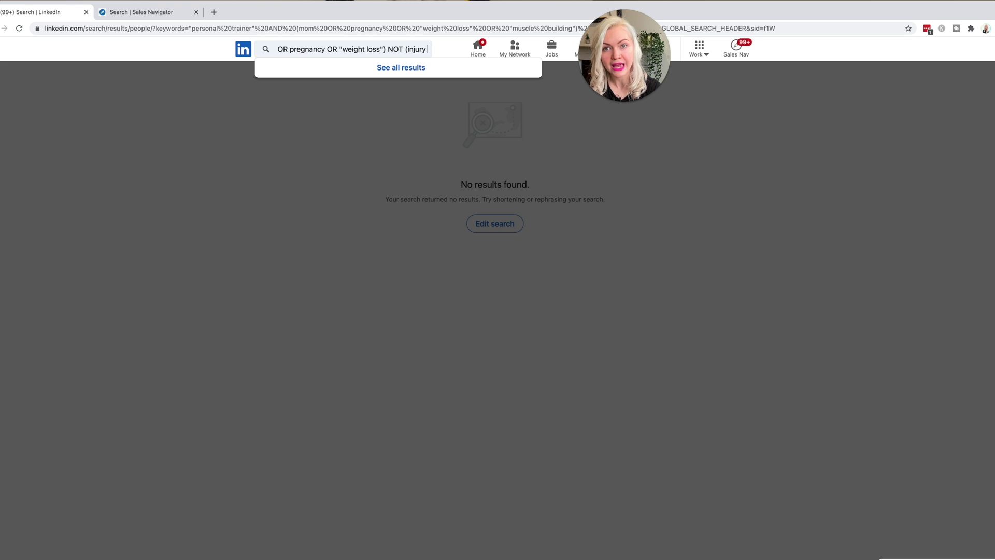
{"action": "key", "text": "Return"}
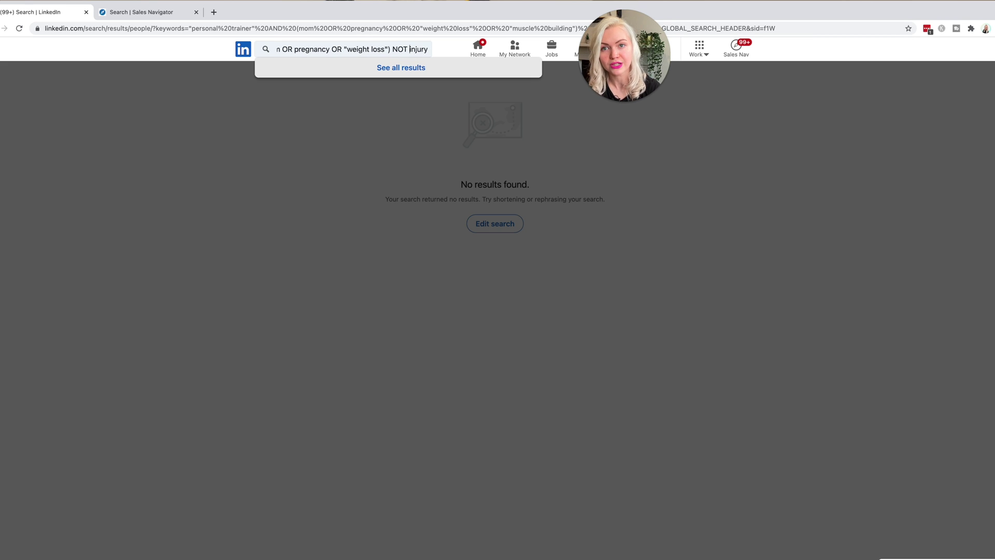